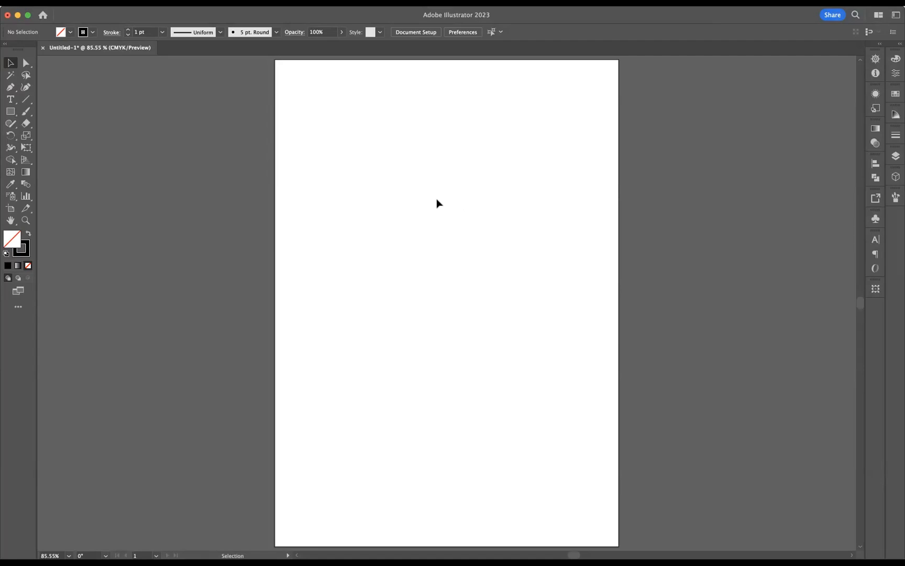
- Draw a rectangle about 142 by 309 pt on the artboard and fully round its two top corners into an arch
click(13, 113)
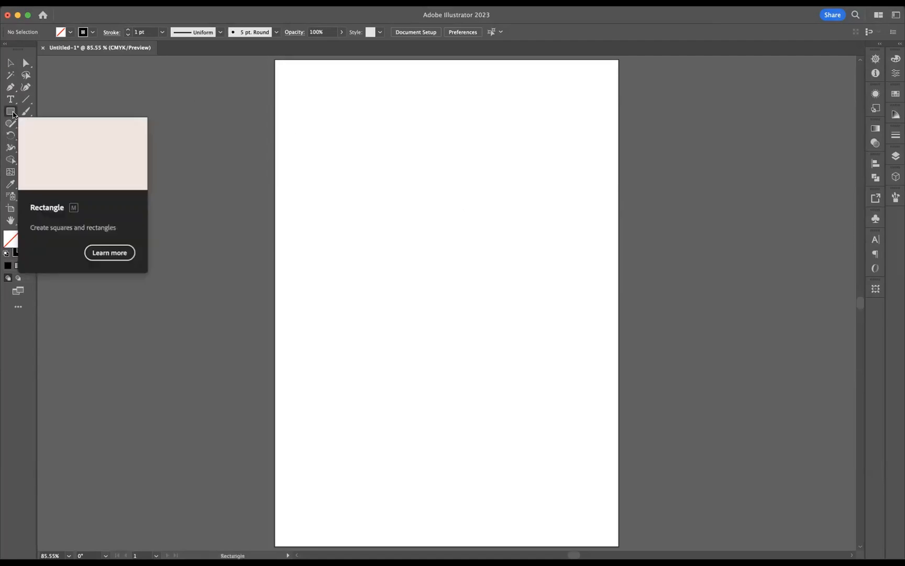
mouse_move(387, 158)
mouse_down()
mouse_move(462, 394)
mouse_move(495, 382)
mouse_move(499, 403)
mouse_up()
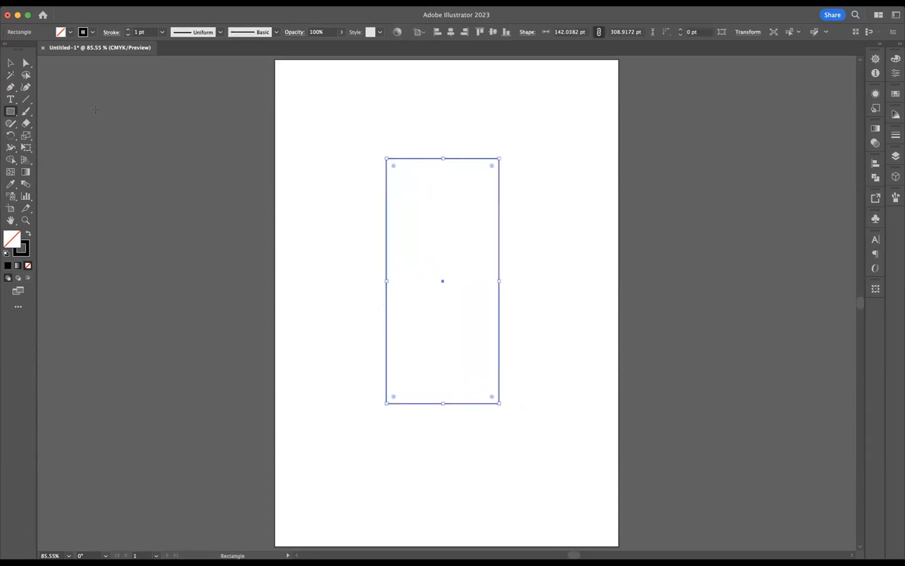
click(26, 63)
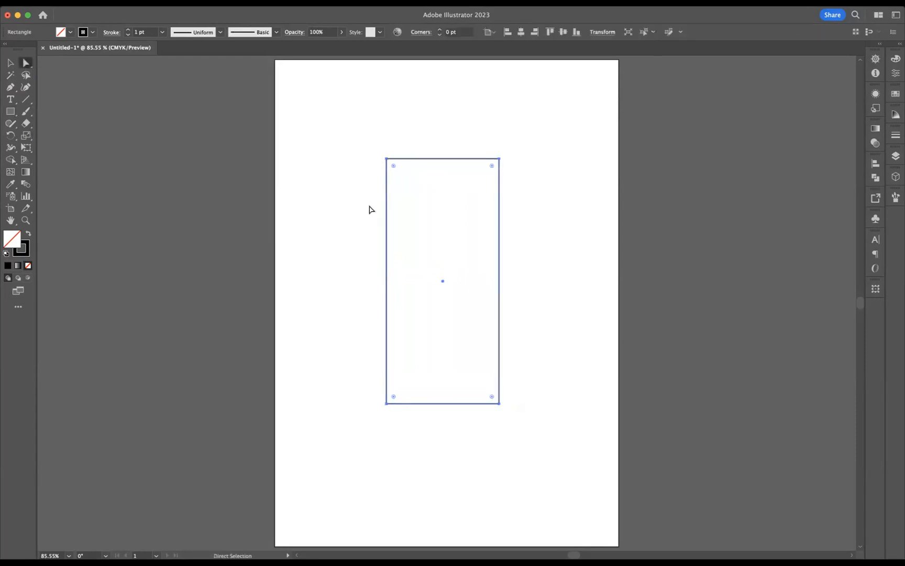
drag(365, 135, 528, 209)
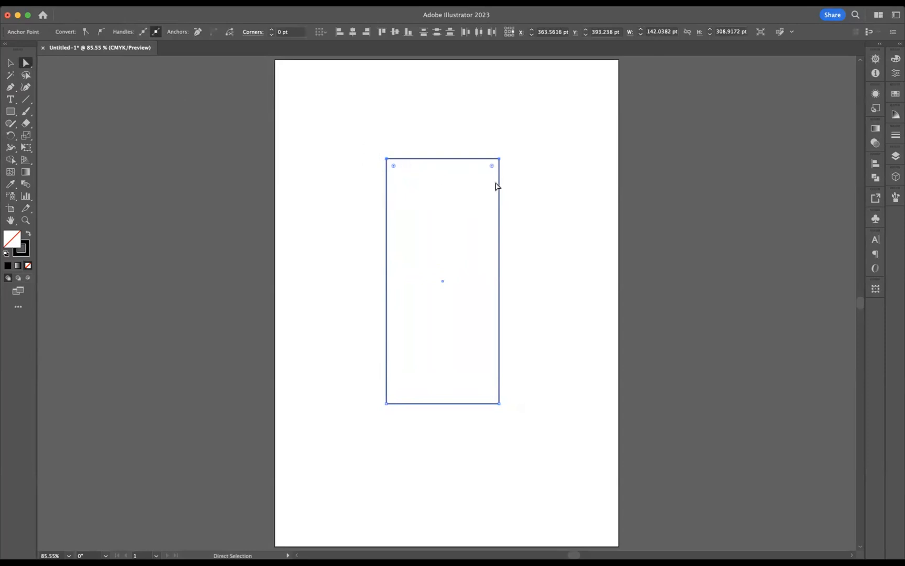
drag(492, 166, 421, 243)
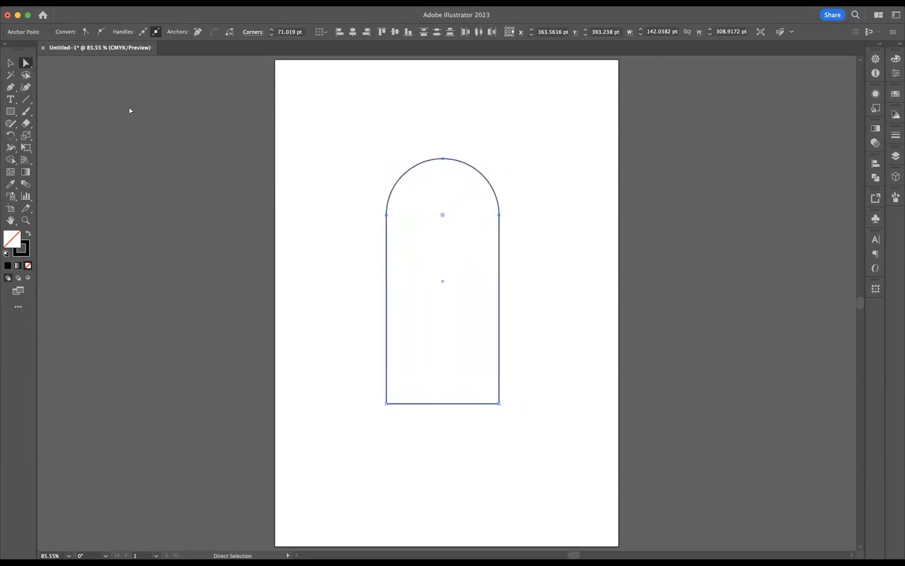
- Rotate the arch shape 45° counterclockwise
click(11, 62)
click(421, 101)
drag(380, 127, 524, 266)
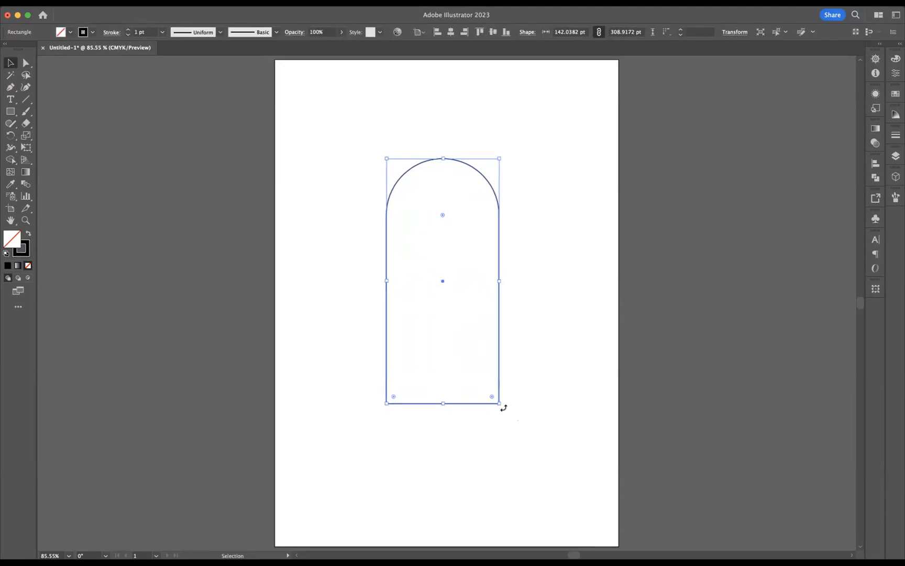
drag(504, 408, 557, 368)
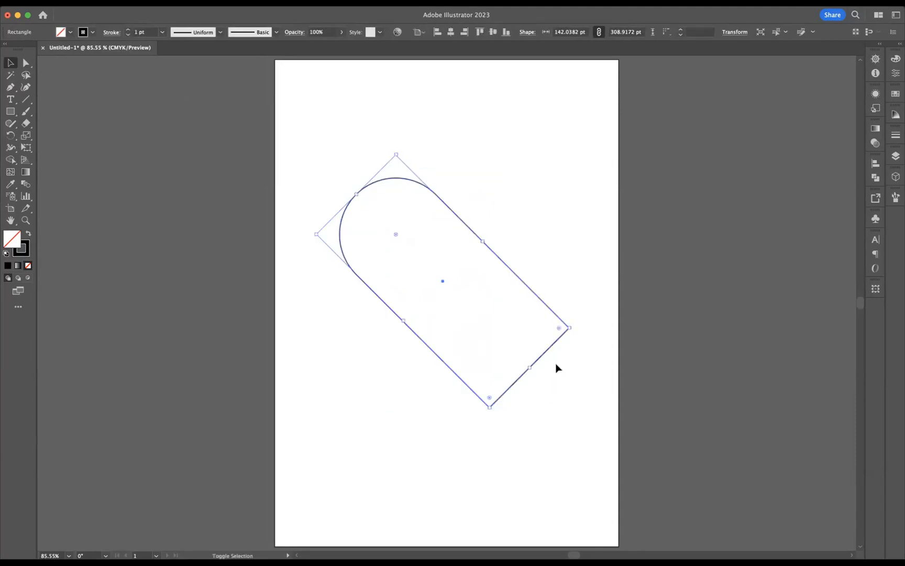
click(548, 354)
- Create a mirrored copy of the rotated shape by reflecting it across the vertical axis
click(451, 214)
right_click(439, 266)
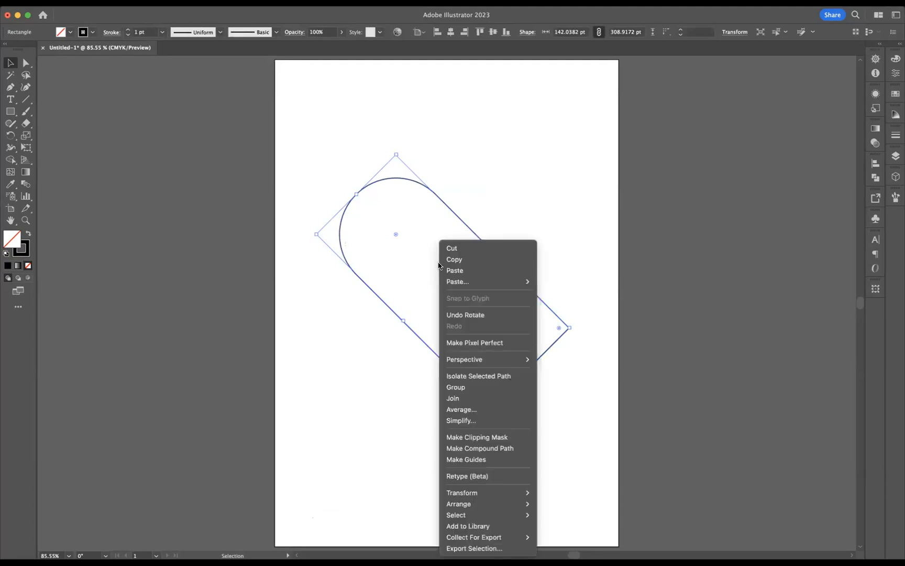
mouse_move(473, 493)
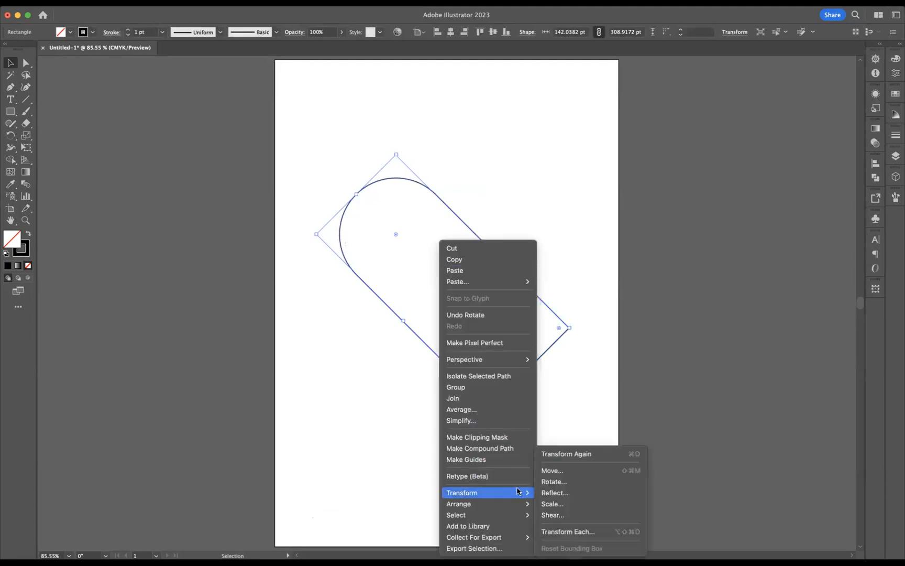
click(558, 493)
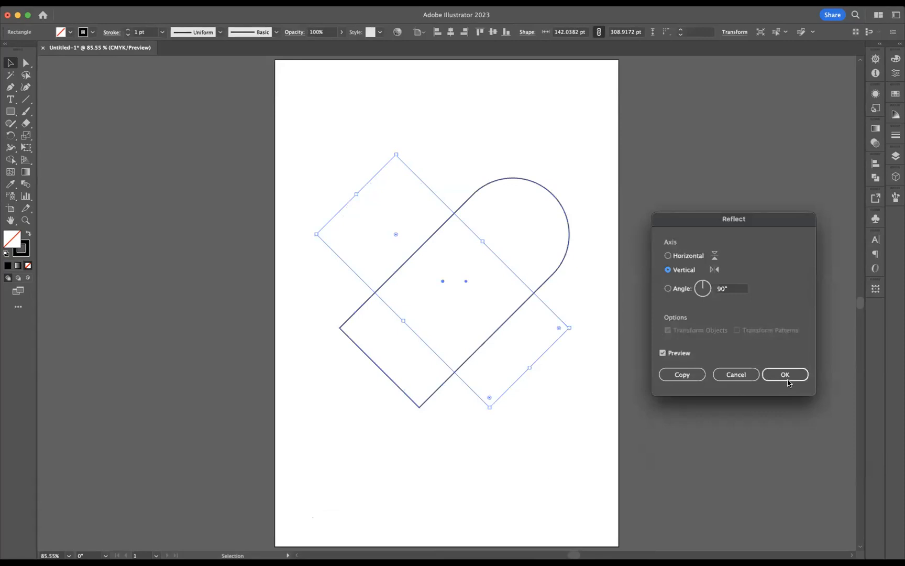
click(674, 376)
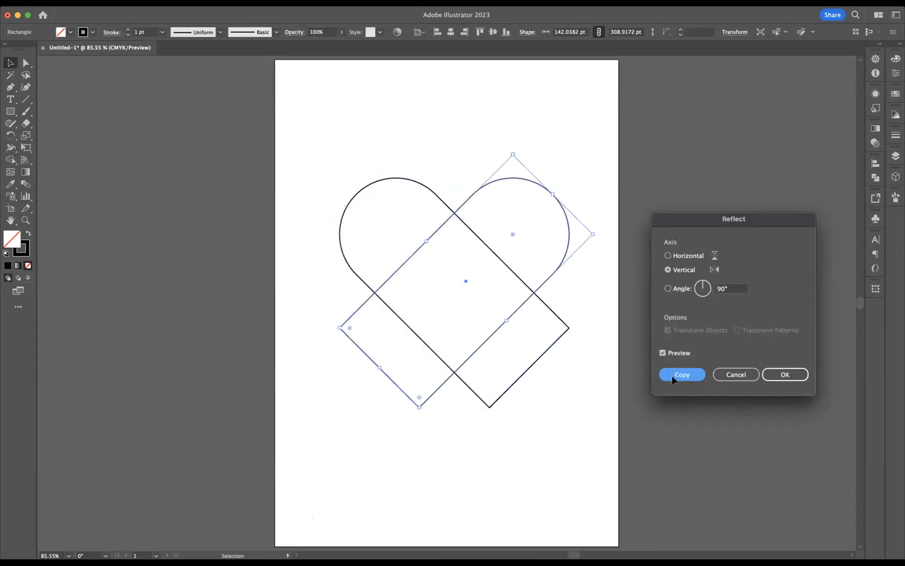
- Use Shape Builder on both shapes to merge the upper regions into one heart and delete the two leftover lower pieces
click(469, 136)
drag(352, 142, 604, 475)
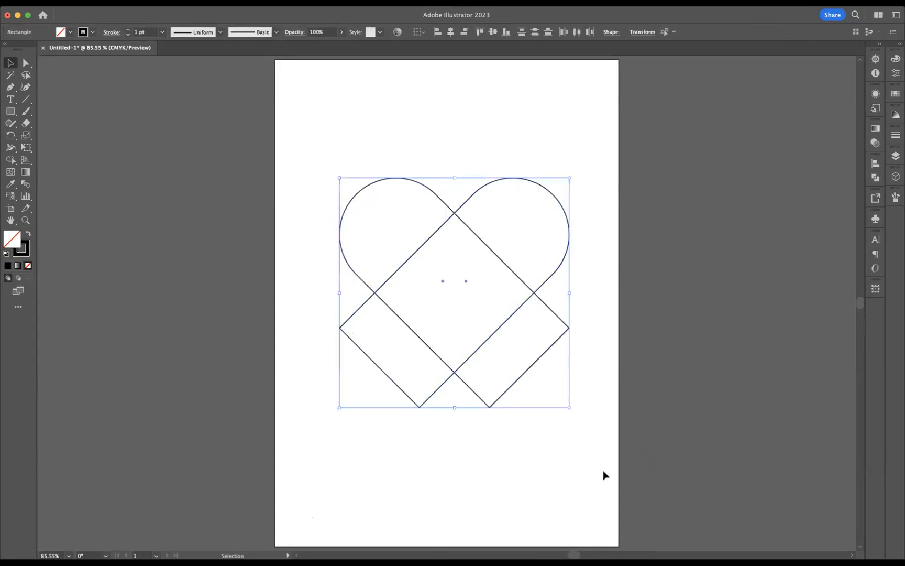
click(13, 160)
mouse_move(392, 228)
mouse_down()
mouse_move(460, 302)
mouse_move(518, 229)
mouse_up()
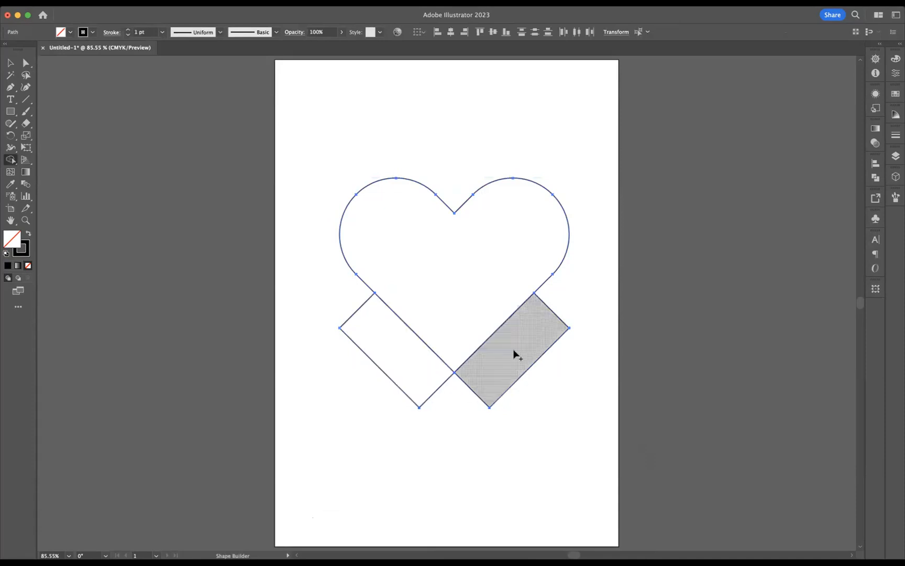
alt+click(386, 364)
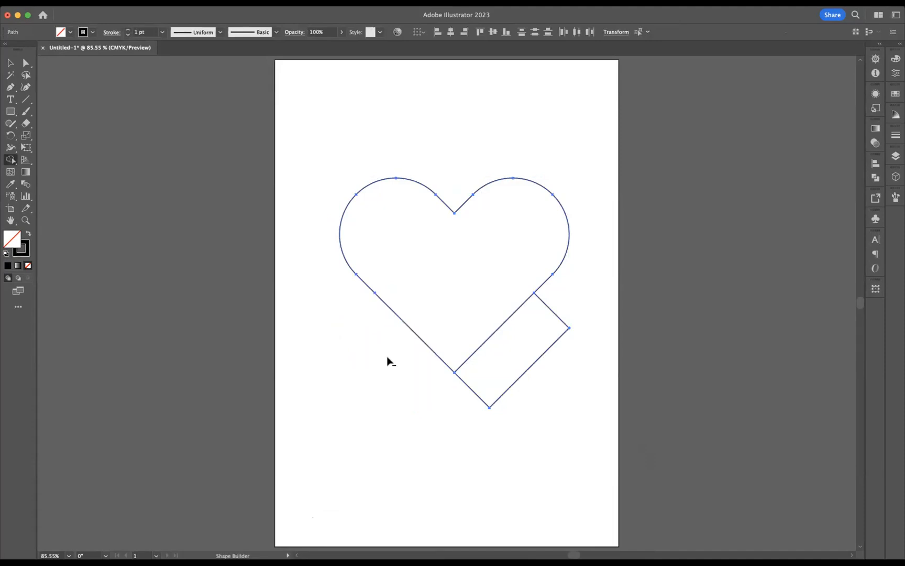
alt+click(527, 356)
key(v)
- Center the heart horizontally and vertically on the artboard
click(355, 106)
drag(409, 135, 481, 317)
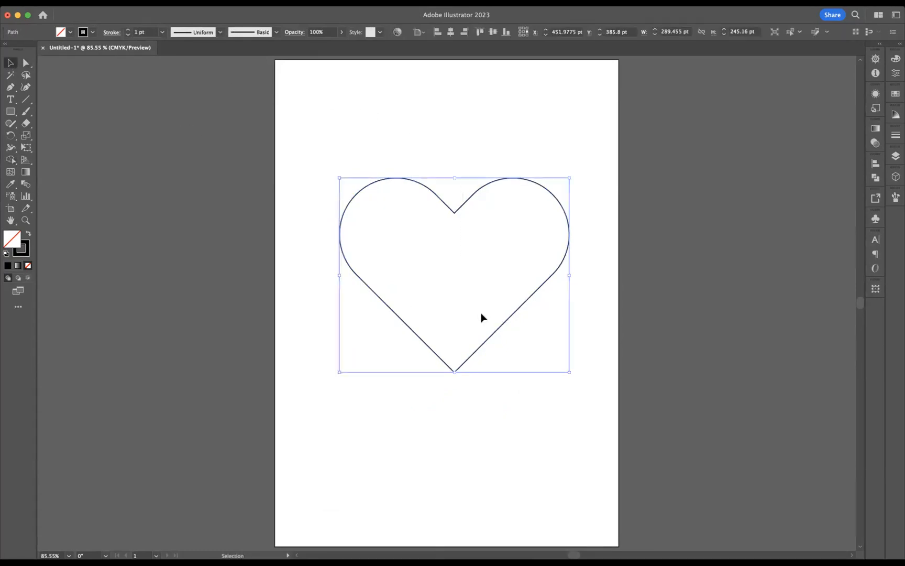
click(452, 34)
click(493, 32)
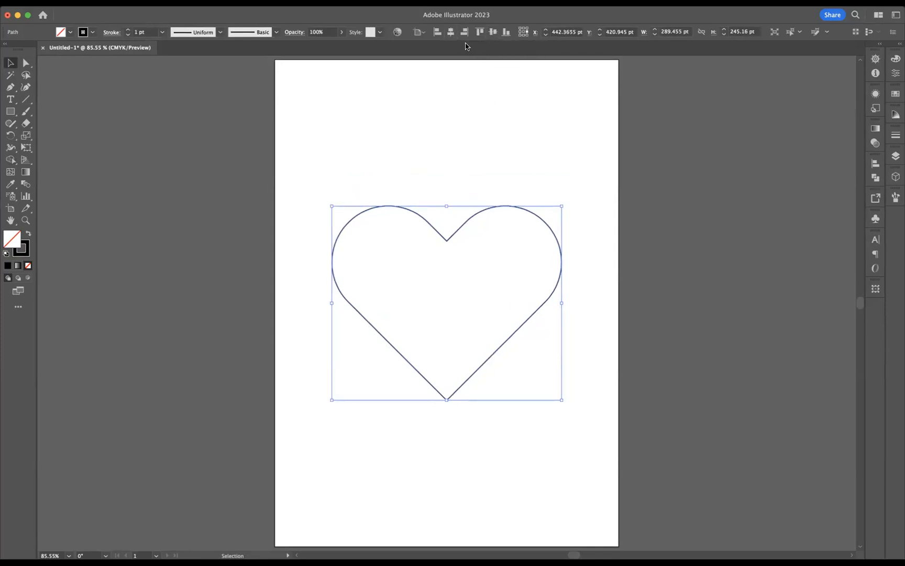
click(466, 137)
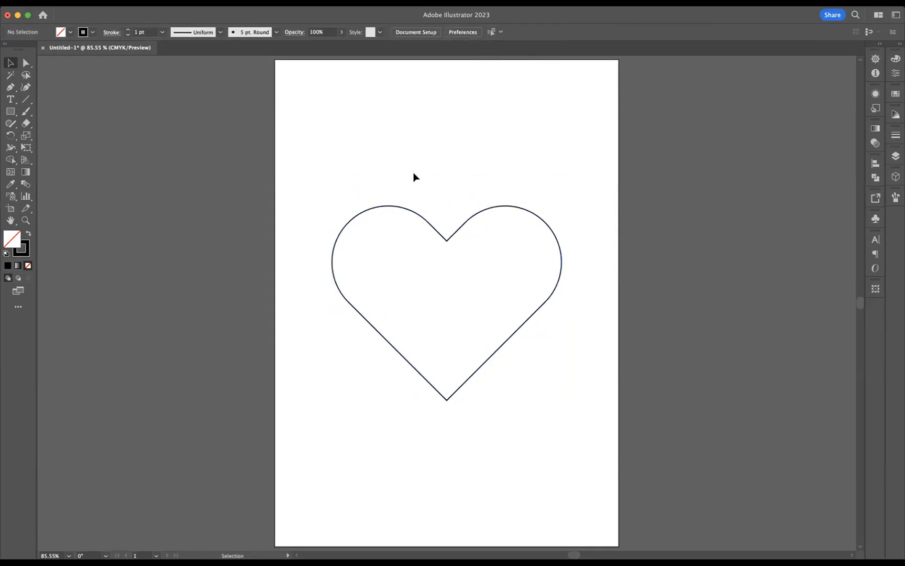
- Swap the heart's stroke and fill, and set its fill color to red e51f57
drag(414, 177, 477, 283)
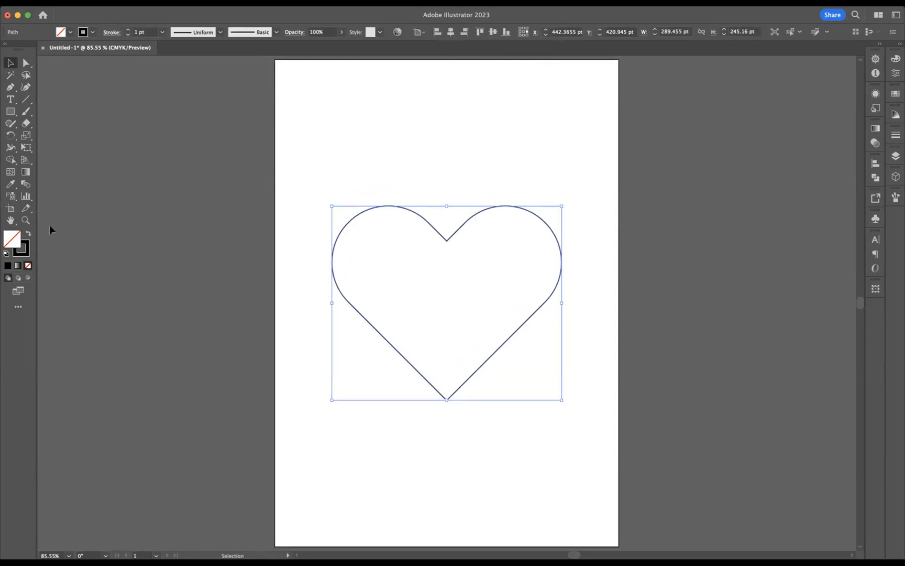
click(30, 234)
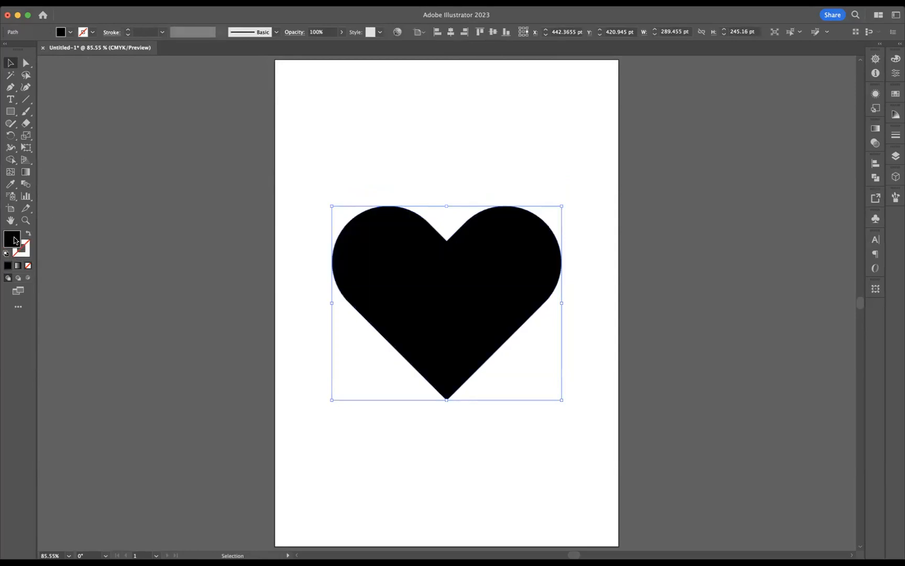
double_click(12, 240)
mouse_move(657, 153)
mouse_down()
mouse_move(684, 174)
mouse_move(666, 154)
mouse_up()
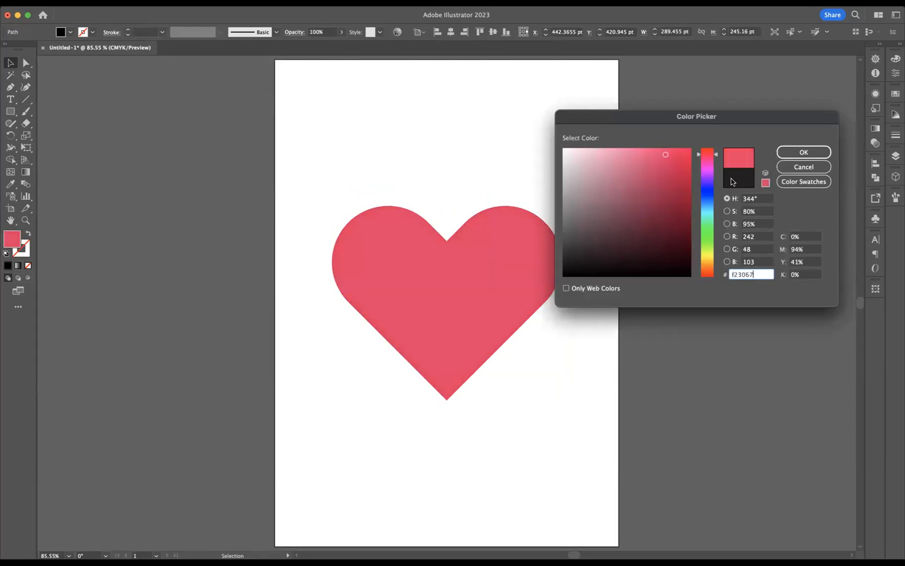
click(804, 152)
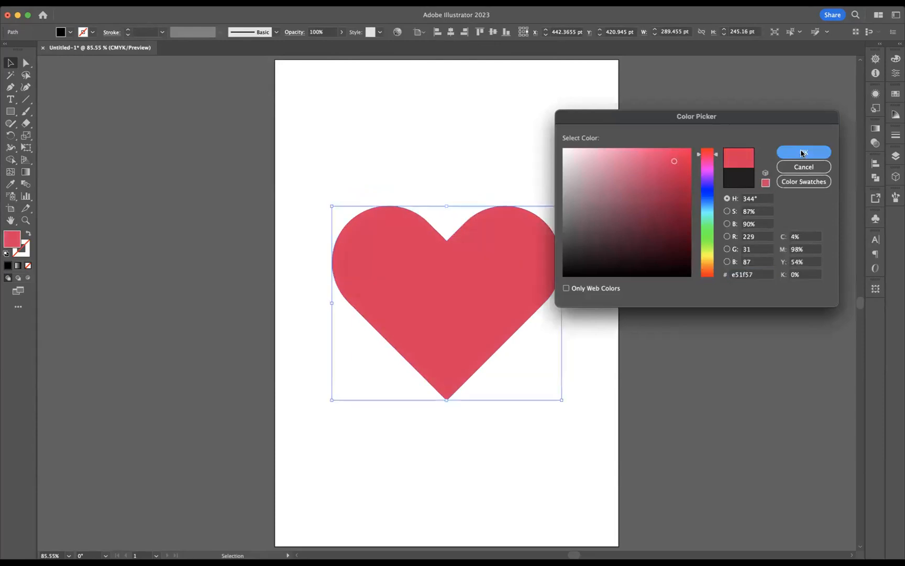
- Draw a rectangle covering the whole artboard and fill it with light pink
click(10, 111)
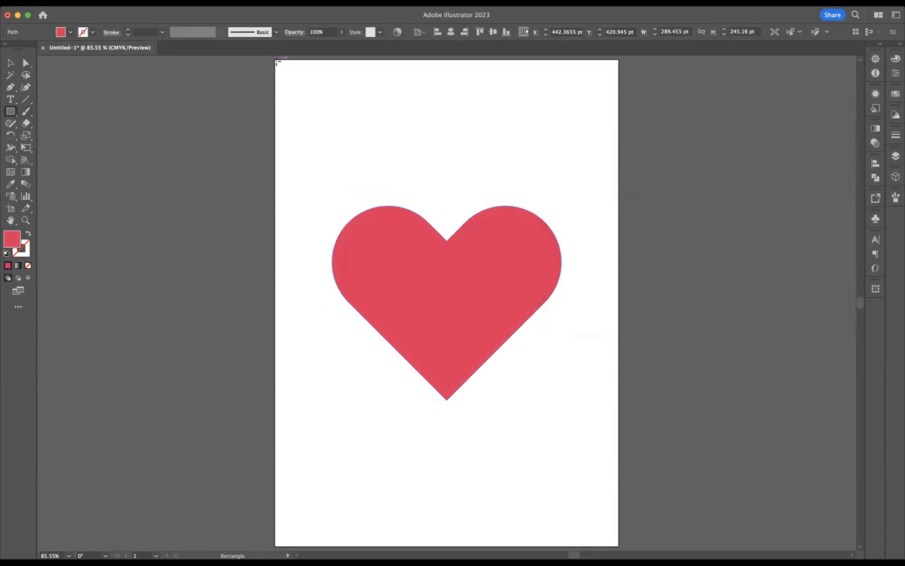
drag(276, 60, 619, 546)
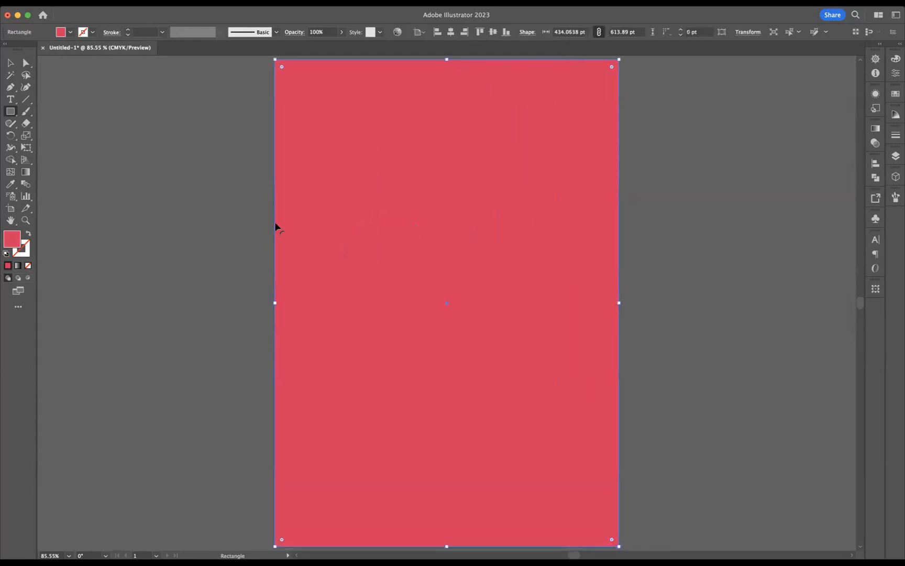
double_click(12, 239)
drag(608, 156, 591, 152)
click(804, 152)
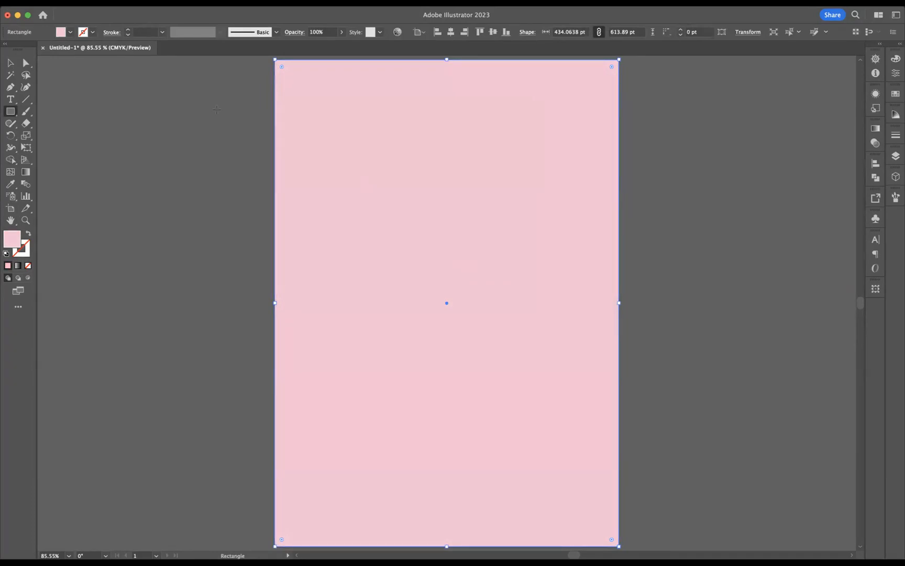
- Send the pink rectangle to the back behind the heart
right_click(344, 130)
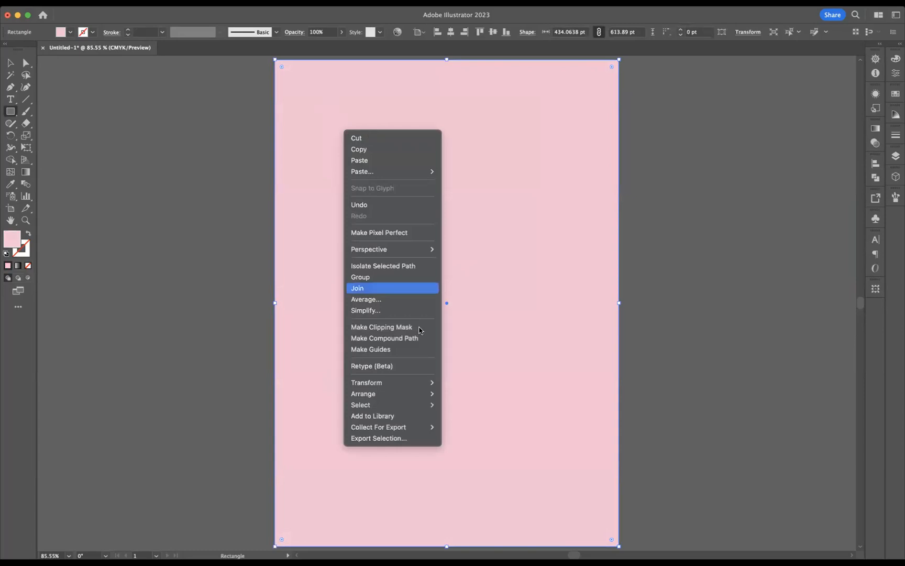
mouse_move(404, 394)
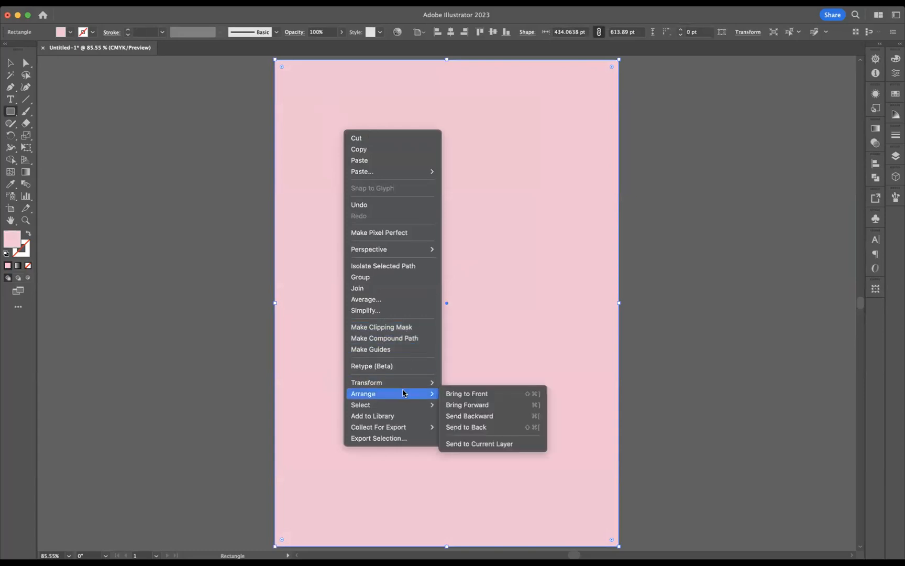
click(479, 428)
click(10, 63)
click(204, 172)
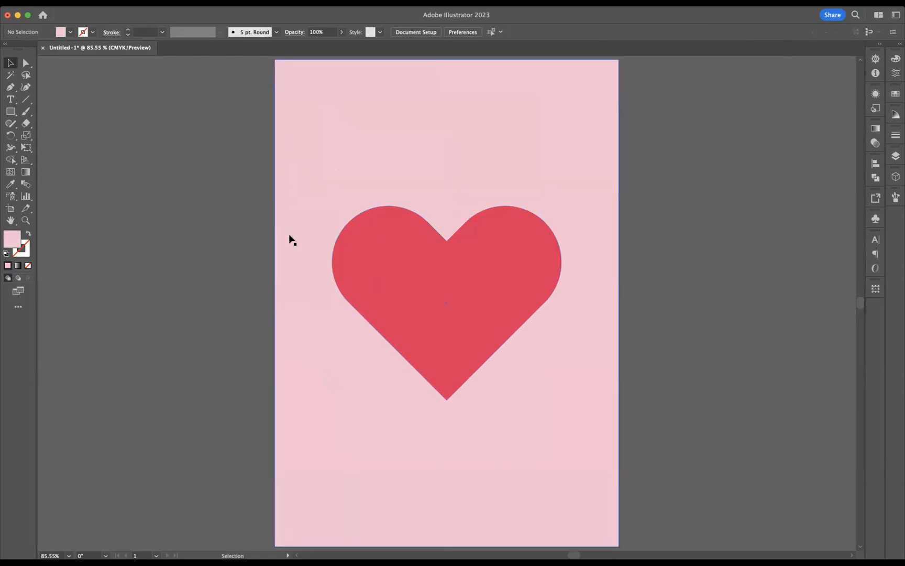
- Group the heart with the pink background and apply the 3D Inflate effect with a depth of 1425 px
key(super+a)
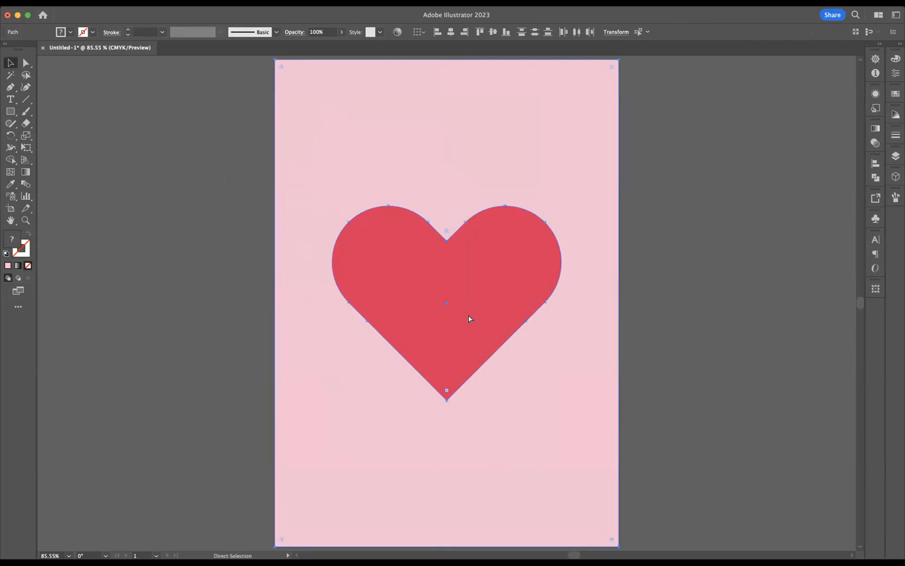
key(super+g)
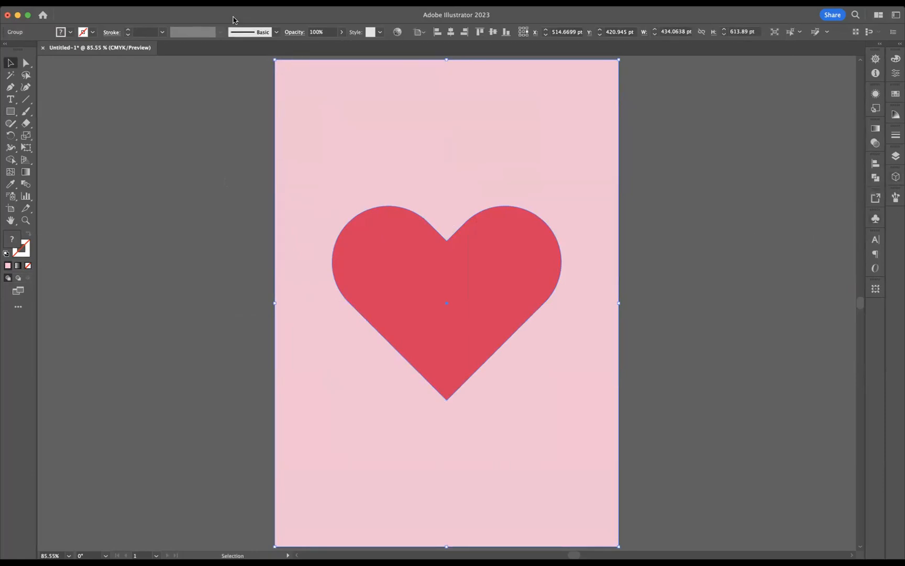
click(207, 4)
mouse_move(286, 69)
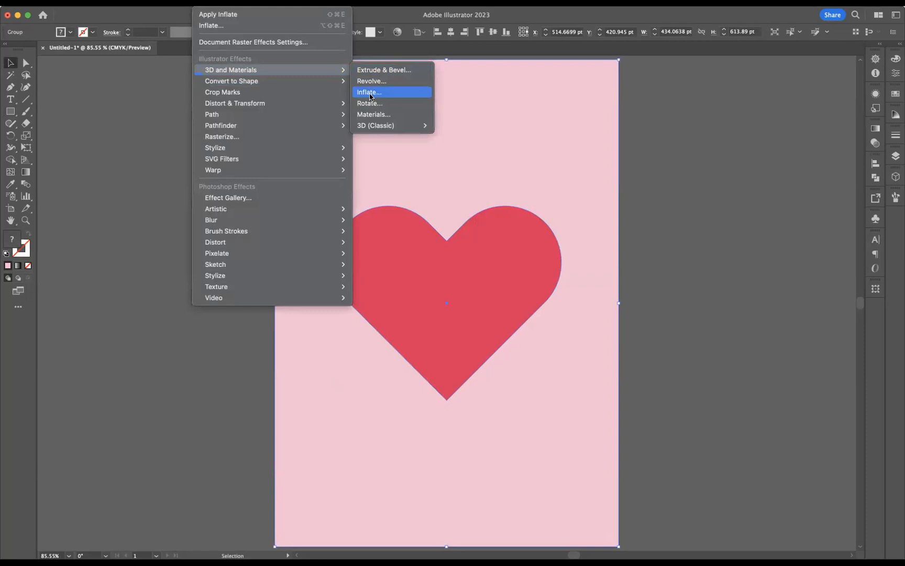
click(370, 95)
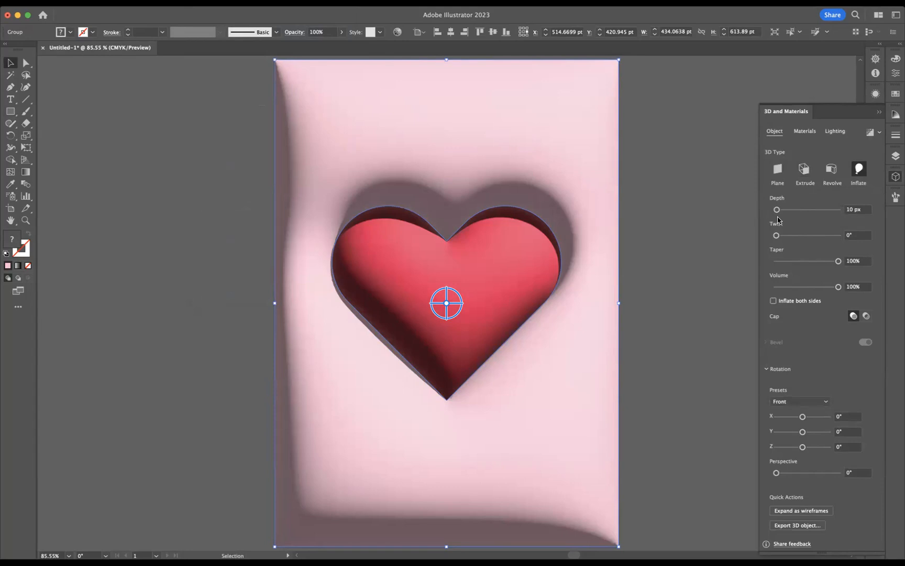
click(862, 209)
text(1425)
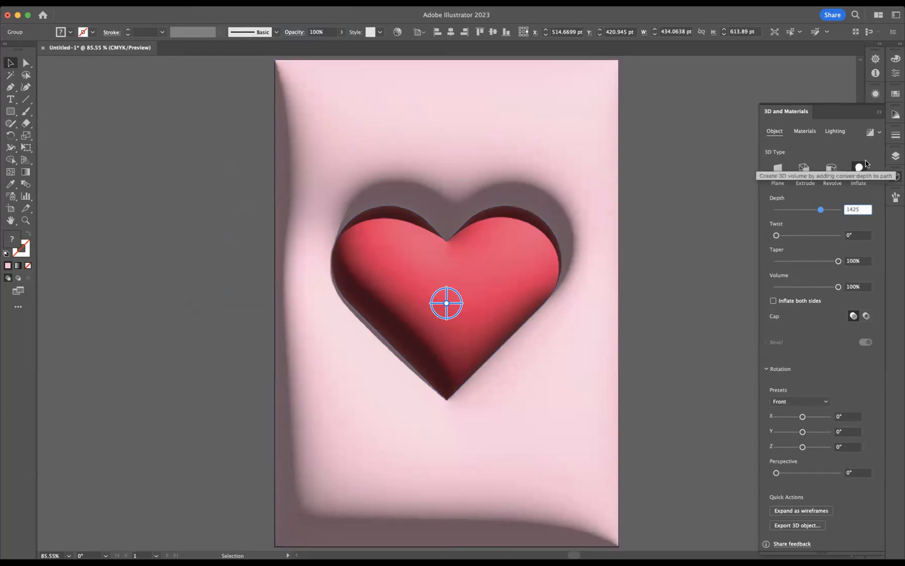
- Set the inflated group's material roughness to 0.2 and metallic to 0.4
click(806, 132)
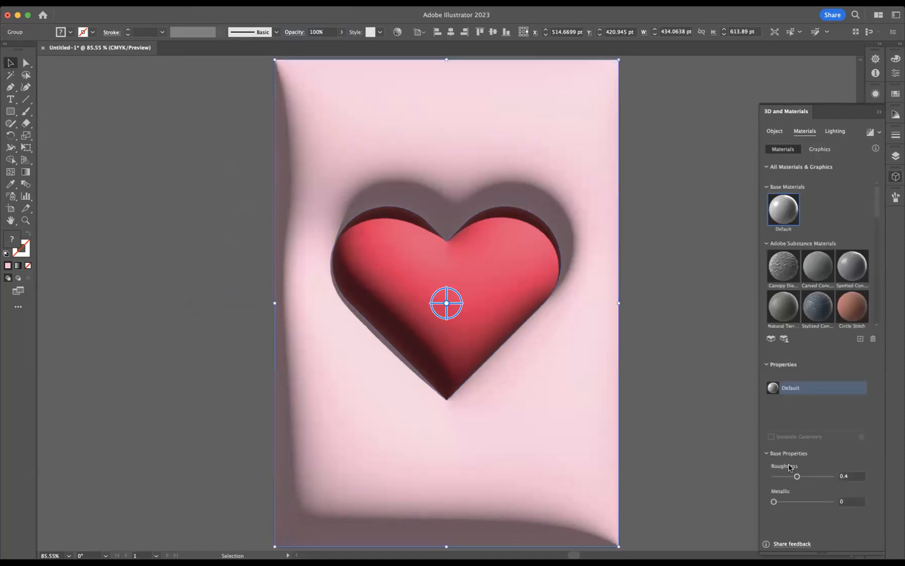
click(851, 477)
text(0.2)
click(848, 502)
text(.4)
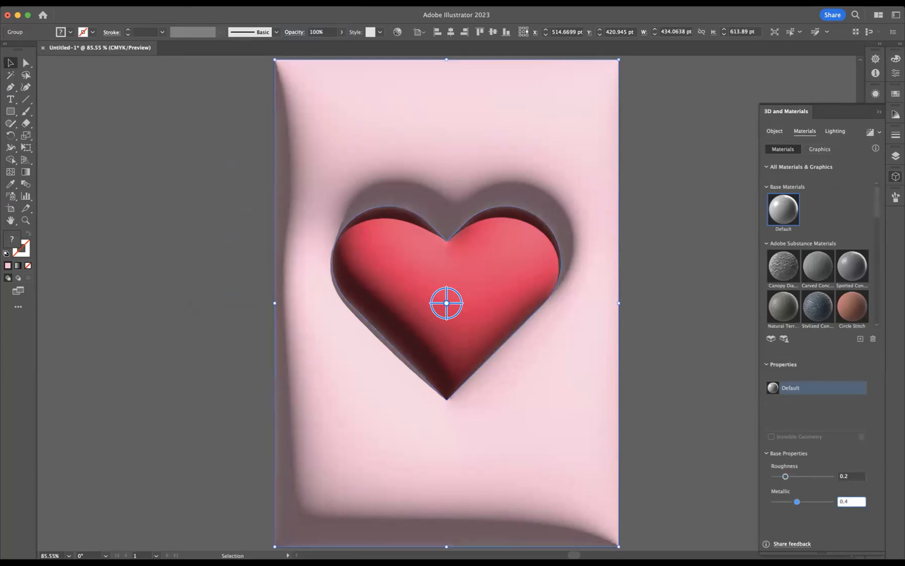
- Set the group's light to 90% intensity and 65° height
click(839, 131)
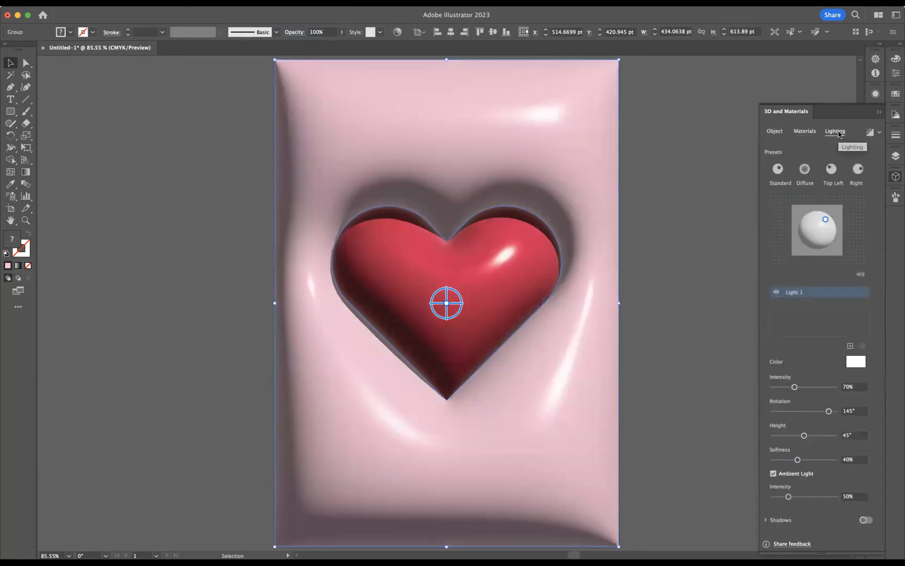
click(854, 387)
text(90)
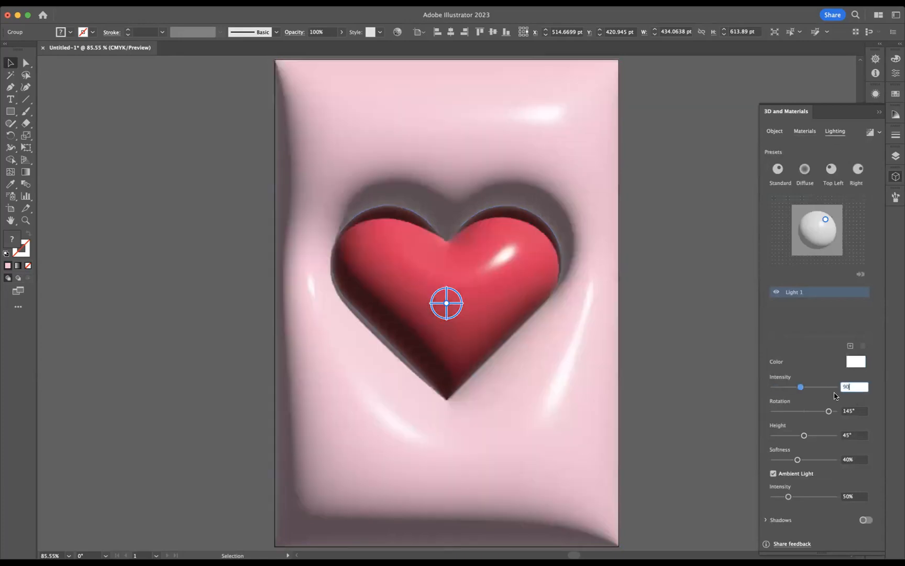
click(859, 412)
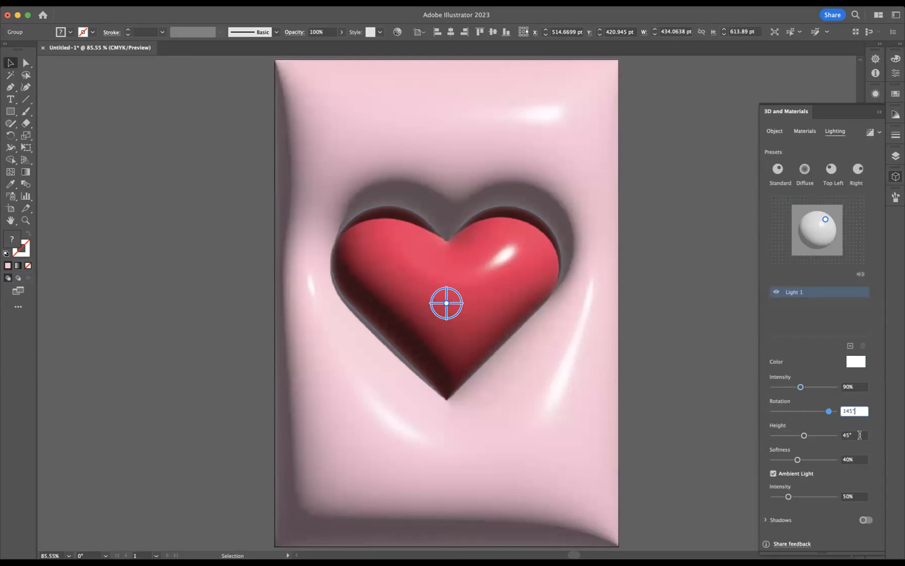
click(859, 435)
double_click(848, 435)
text(65)
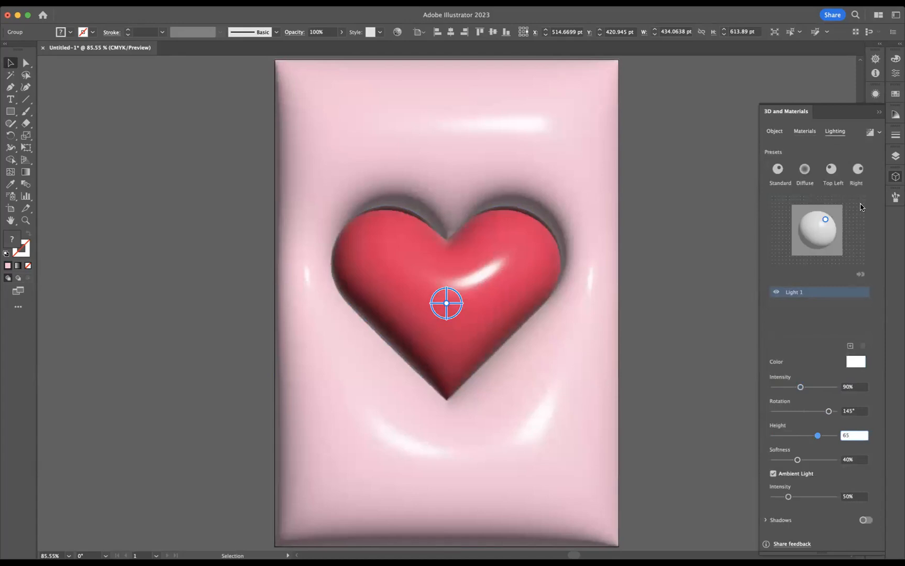
- Render the inflated group with ray tracing at high quality and noise reduction on
click(880, 133)
click(866, 171)
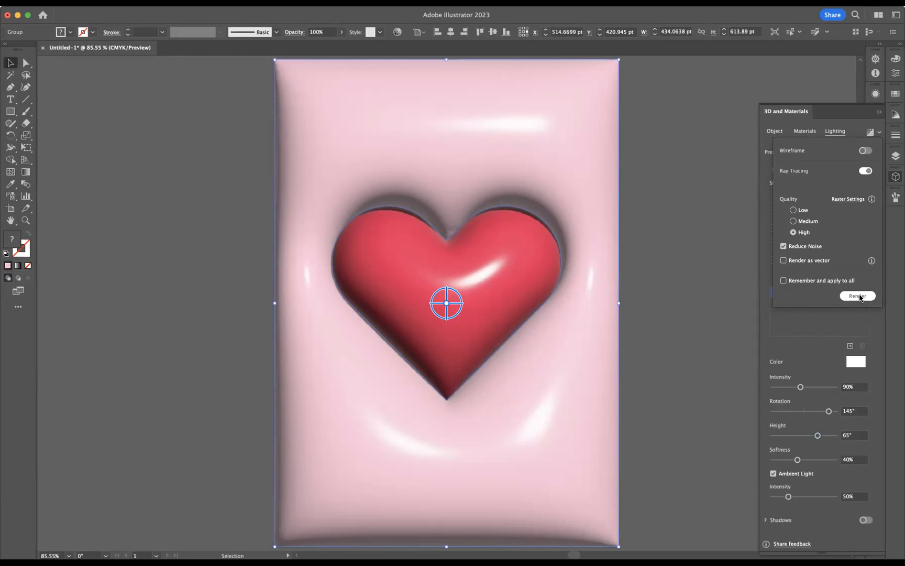
click(858, 297)
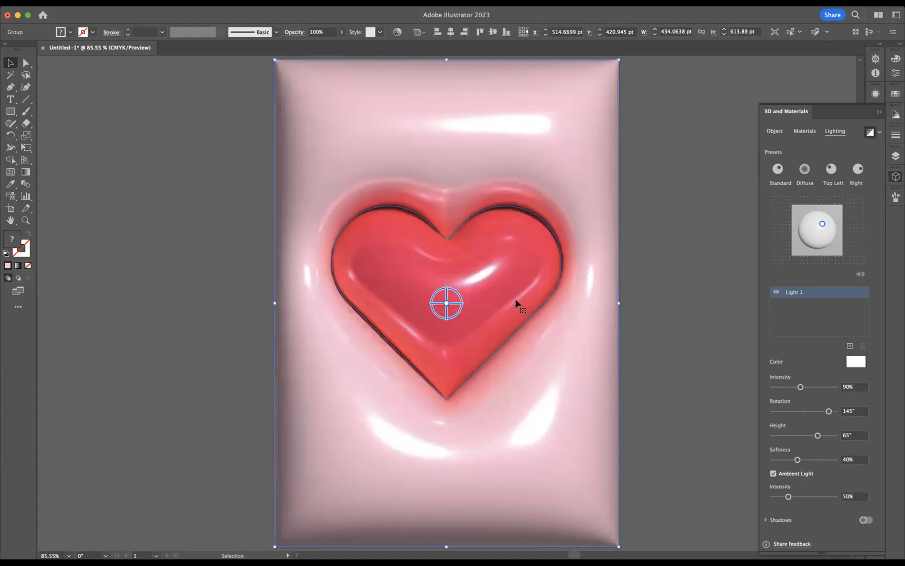
- Deselect the artwork, collapse the 3D and Materials settings, and show the artboard full screen, fitted to the window
click(668, 246)
click(880, 112)
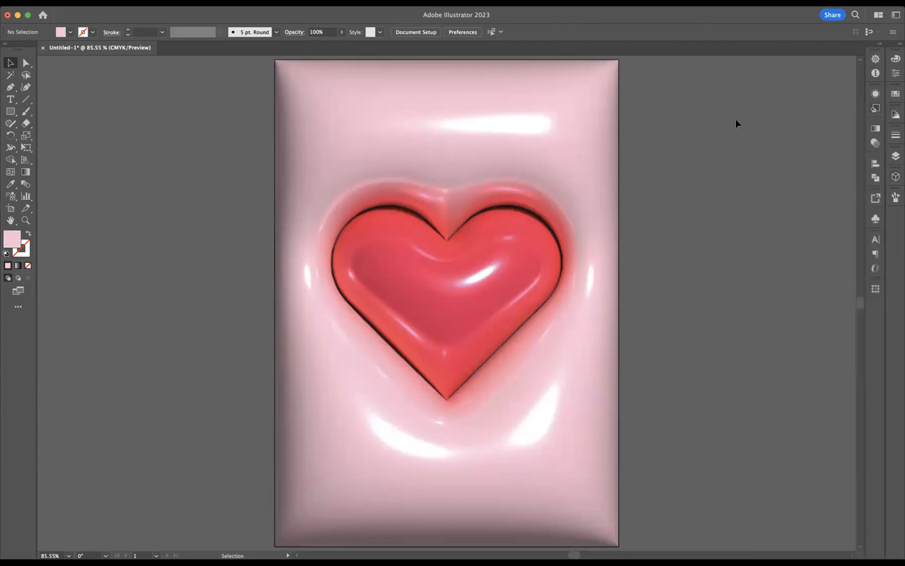
key(f)
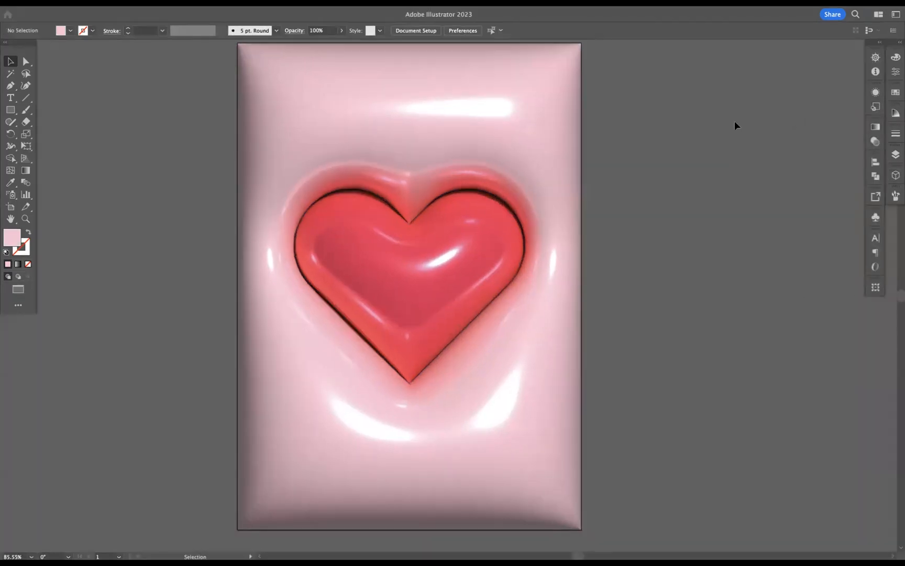
key(f)
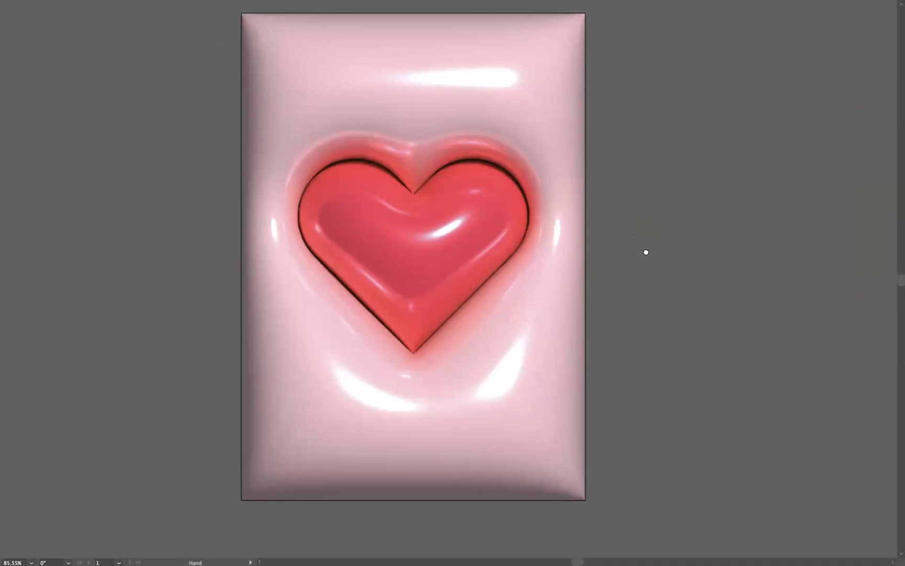
key(super+0)
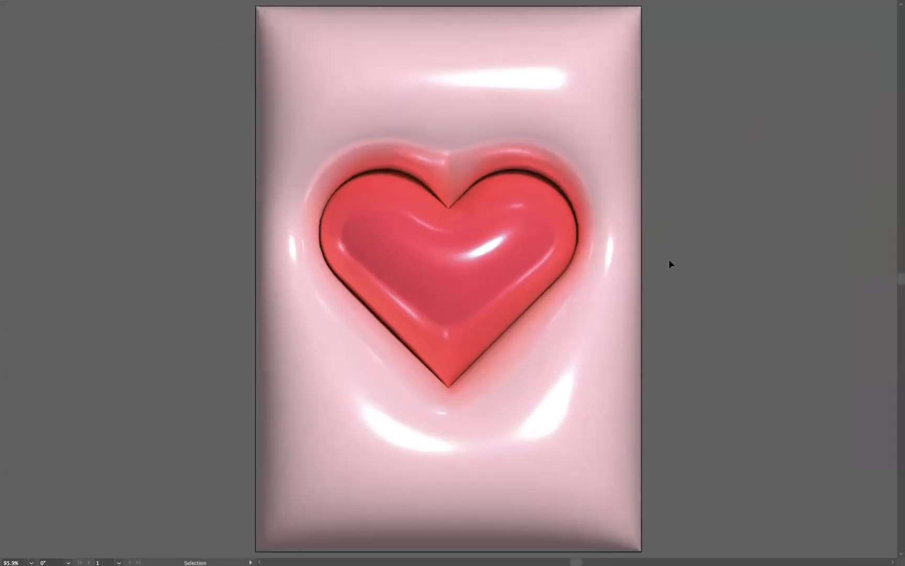